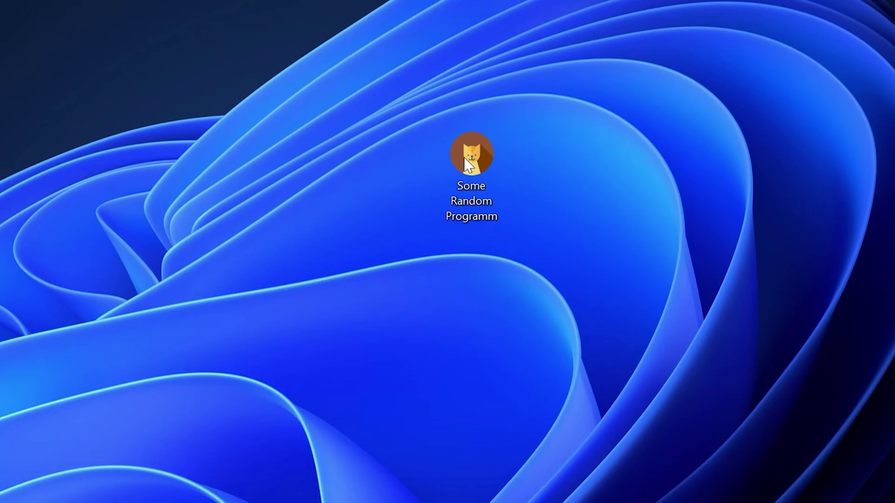
- Launch Some Random Programm from the desktop to trigger its missing-DLL System Error
double_click(481, 152)
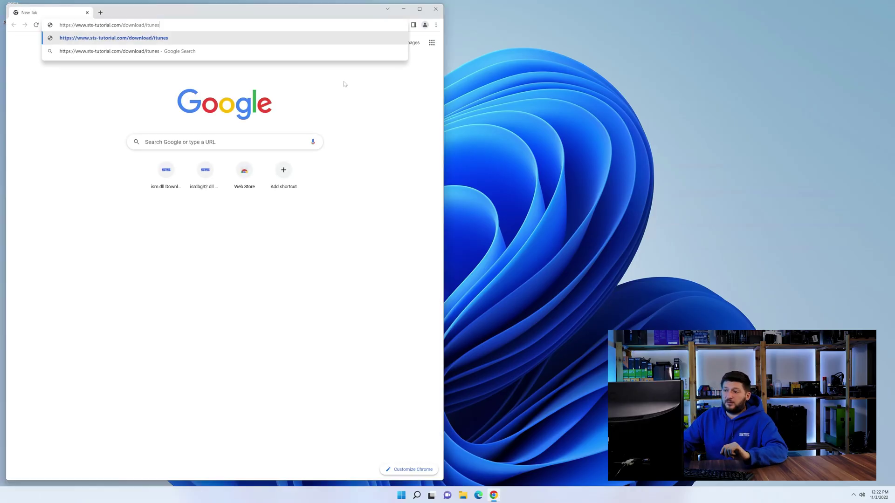
- Load the STS-Tutorial itunes page and download itunes.dll (32-Bit).zip, dismissing the ad
key(Return)
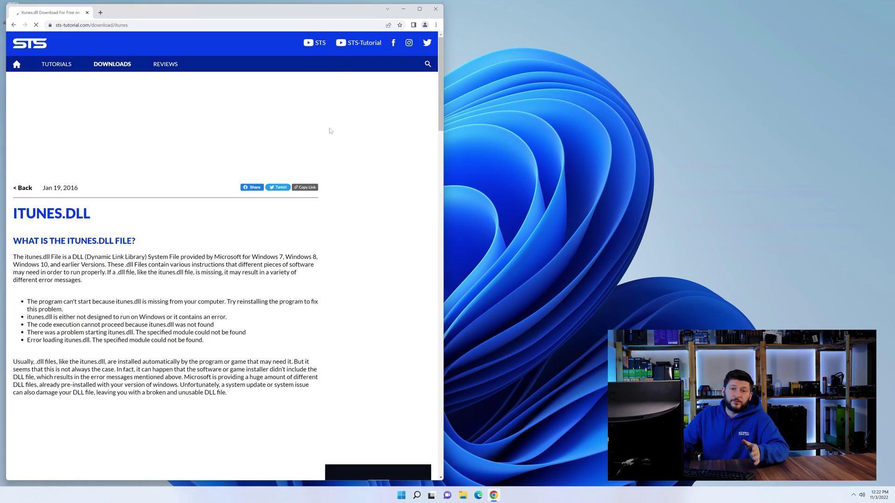
scroll(289, 270, down, 20)
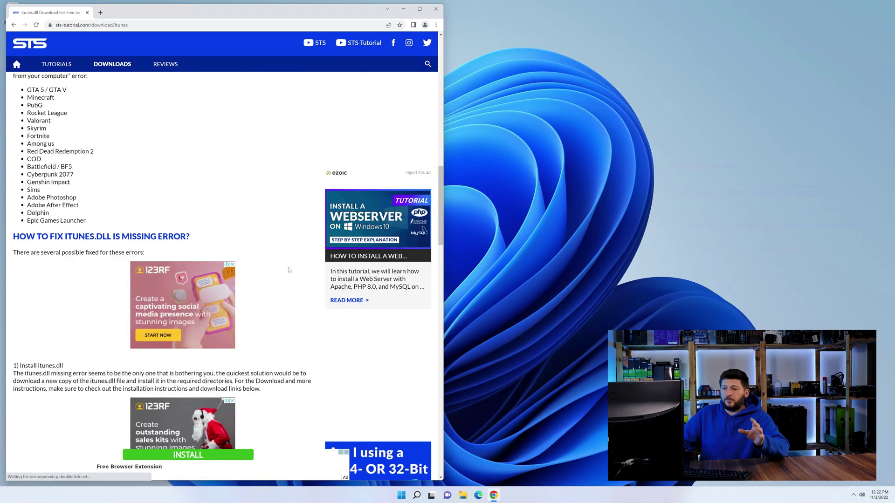
scroll(289, 270, down, 20)
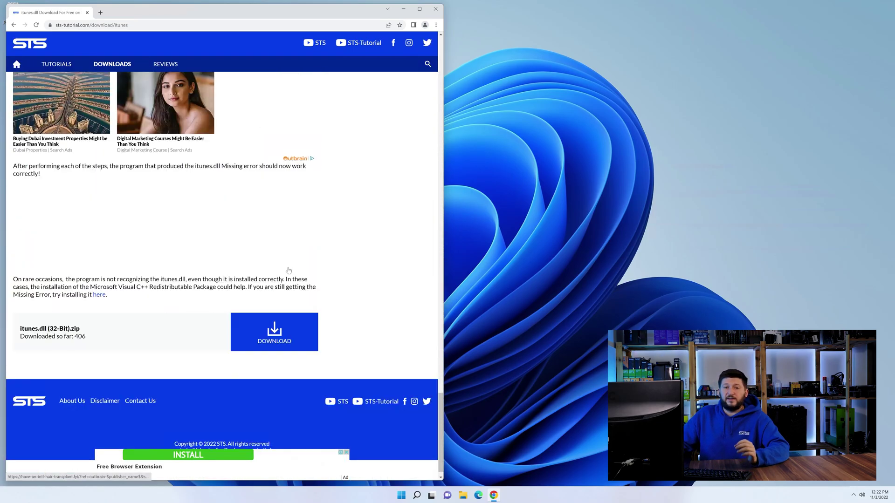
click(242, 317)
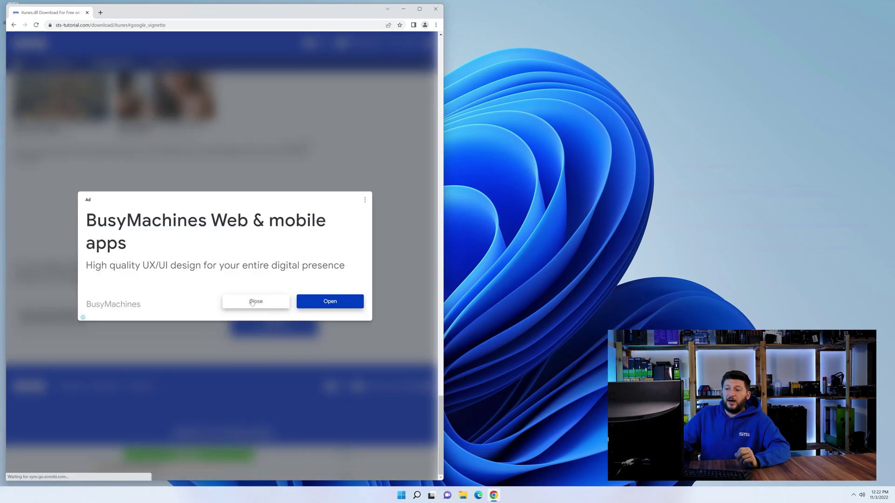
click(256, 301)
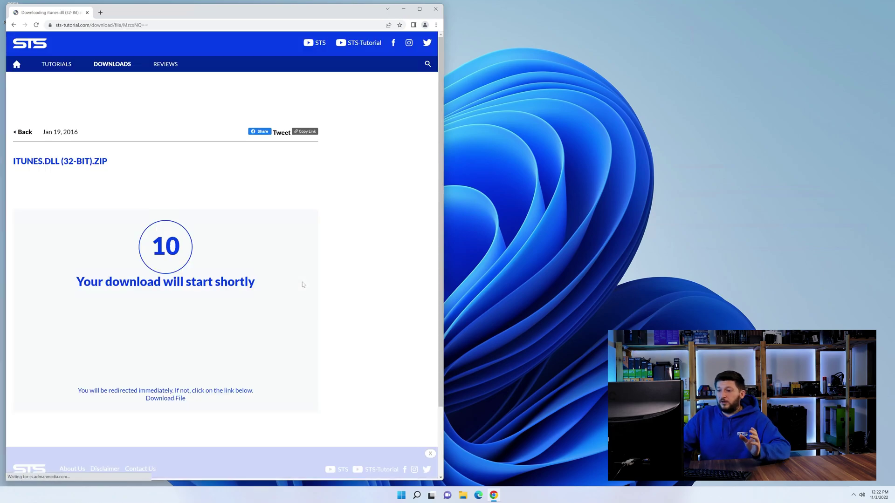
click(166, 399)
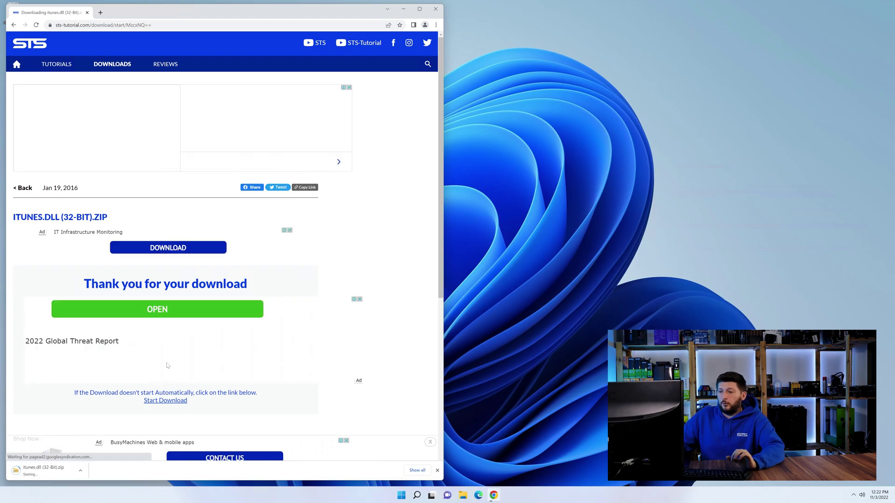
- Close the browser and open the zip's itunes (32-Bit) folder
click(435, 9)
drag(466, 39, 454, 260)
double_click(345, 329)
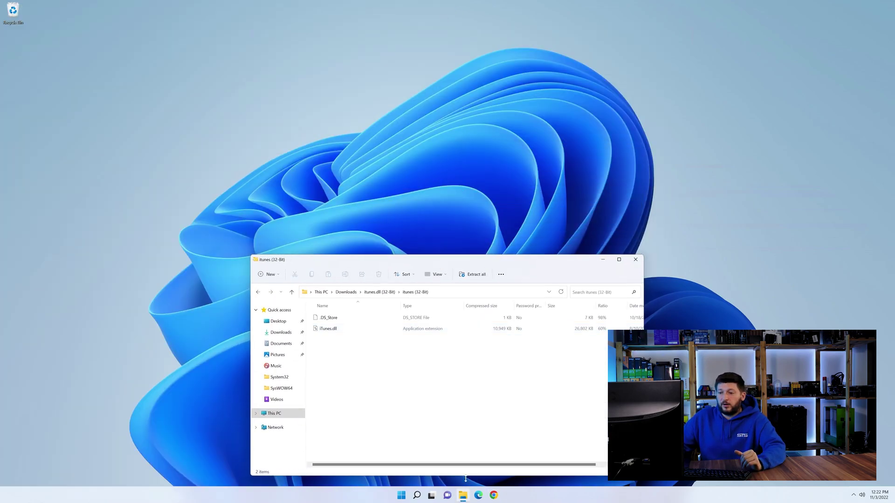
- Open a second Explorer window at C:\Windows, showing the System32 folder
click(464, 497)
drag(447, 8, 455, 41)
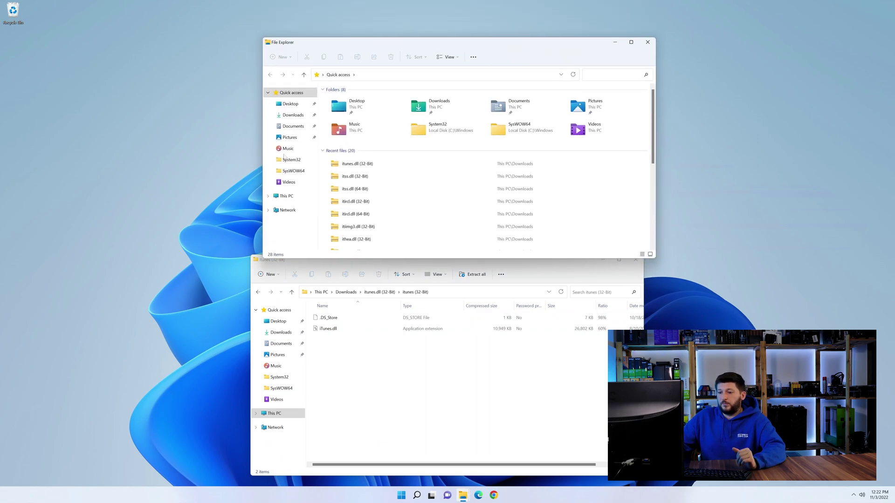
click(287, 196)
double_click(348, 153)
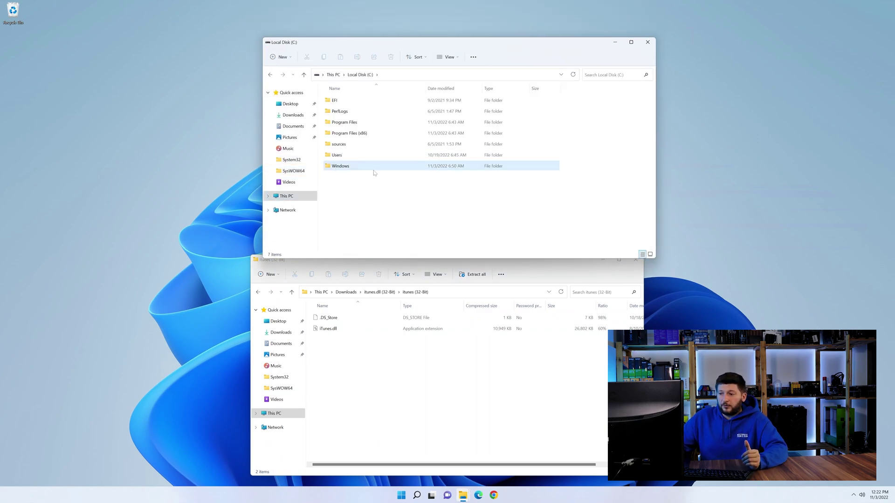
double_click(368, 167)
scroll(361, 172, down, 18)
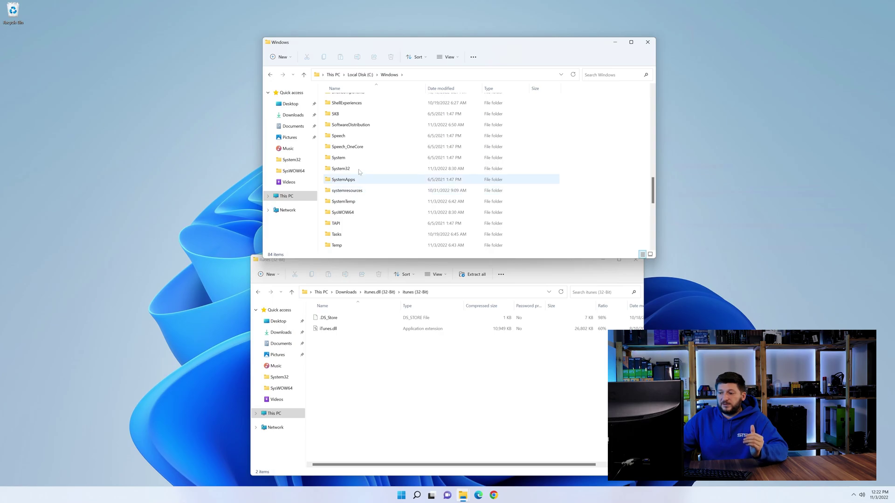
click(360, 170)
- Copy iTunes.dll into System32 and SysWOW64, then close both Explorer windows
drag(334, 332, 342, 161)
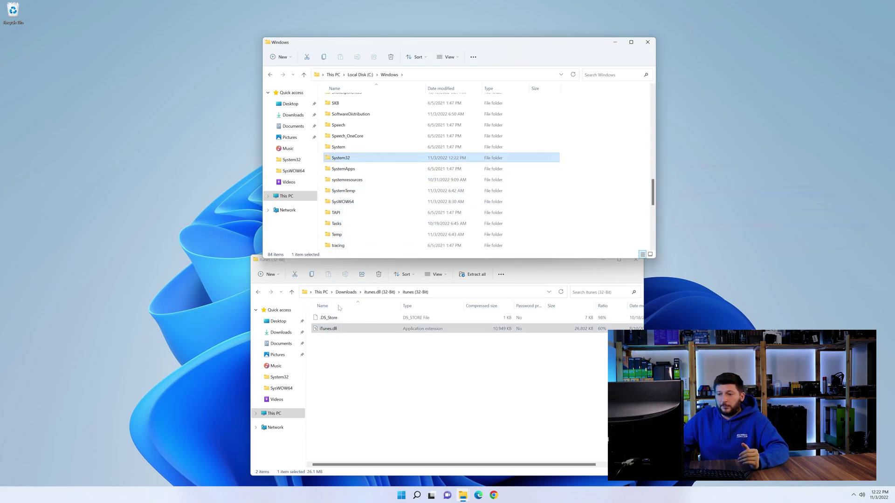
drag(328, 329, 352, 192)
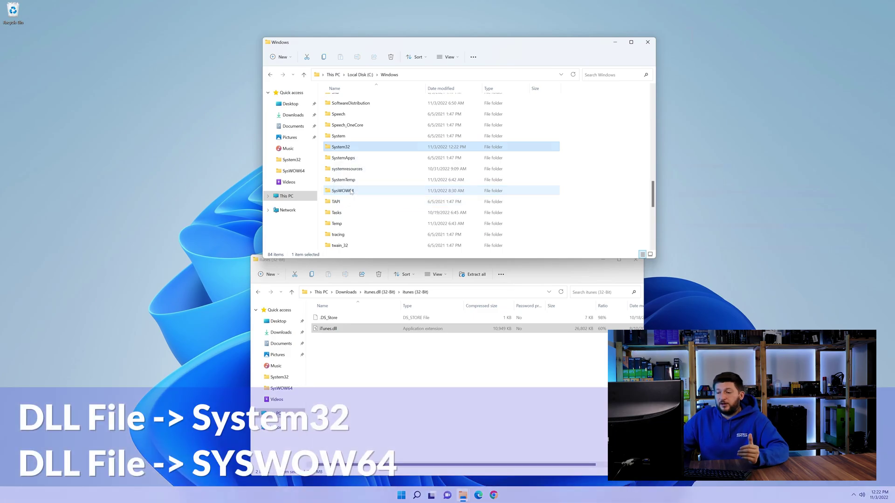
click(648, 43)
click(635, 260)
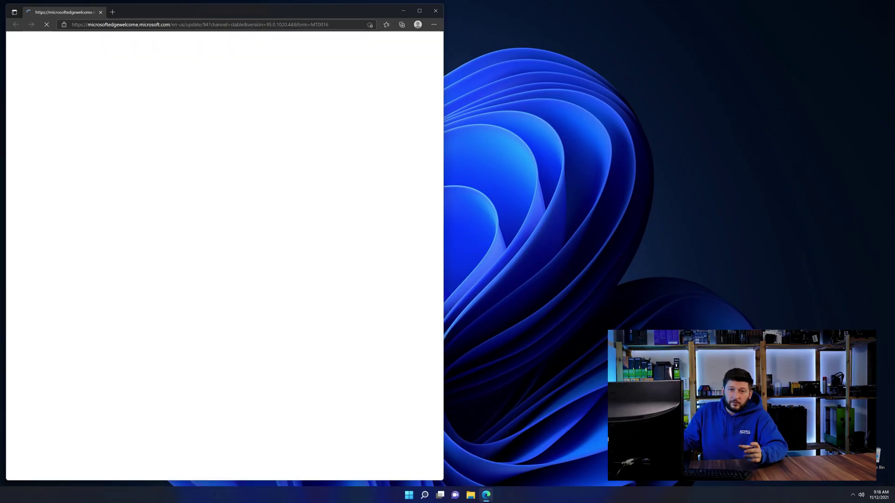
- Load the STS-Tutorial credistributable2019 page in Edge and scroll to its download boxes
click(248, 25)
text(https://www.sts-tutorial.com/download/credistributable2019)
key(Return)
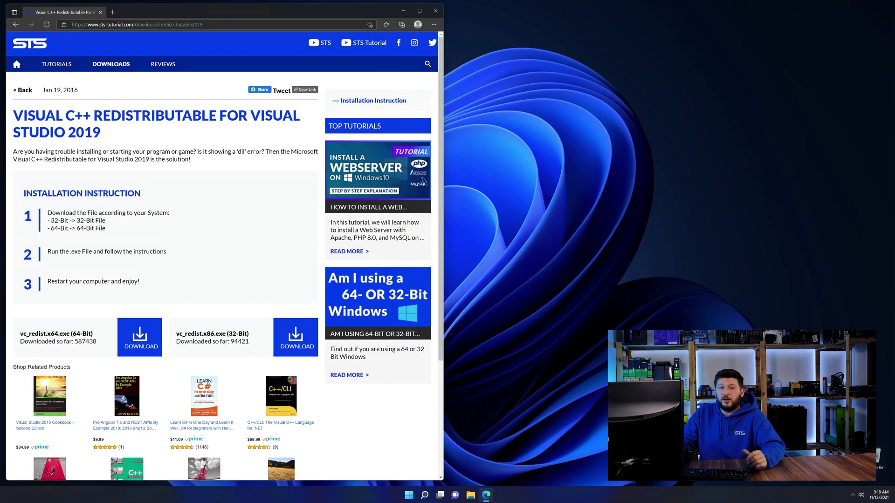
scroll(159, 307, down, 3)
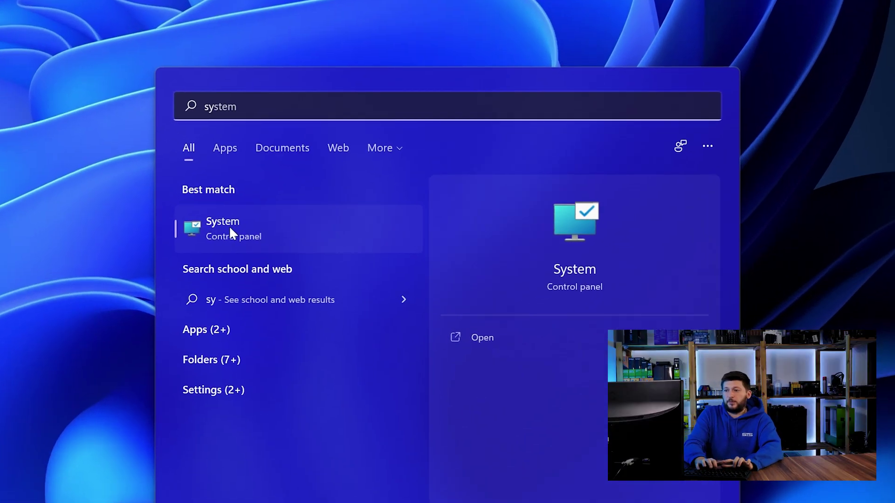
- Confirm the 64-bit system type in About, then download and run vc_redist.x64.exe
click(259, 236)
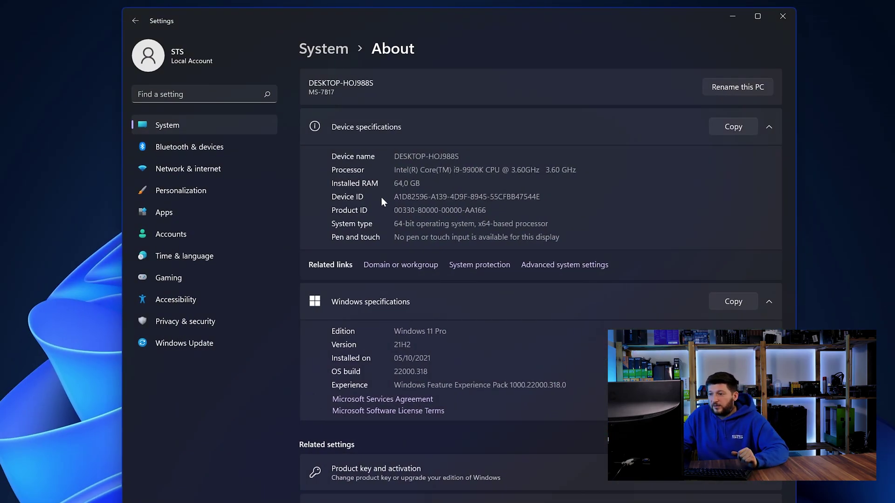
drag(394, 223, 406, 224)
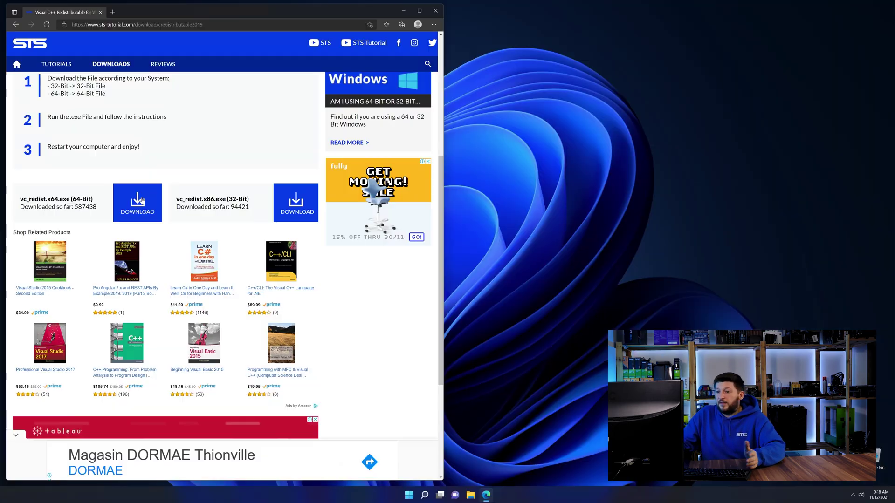
click(142, 200)
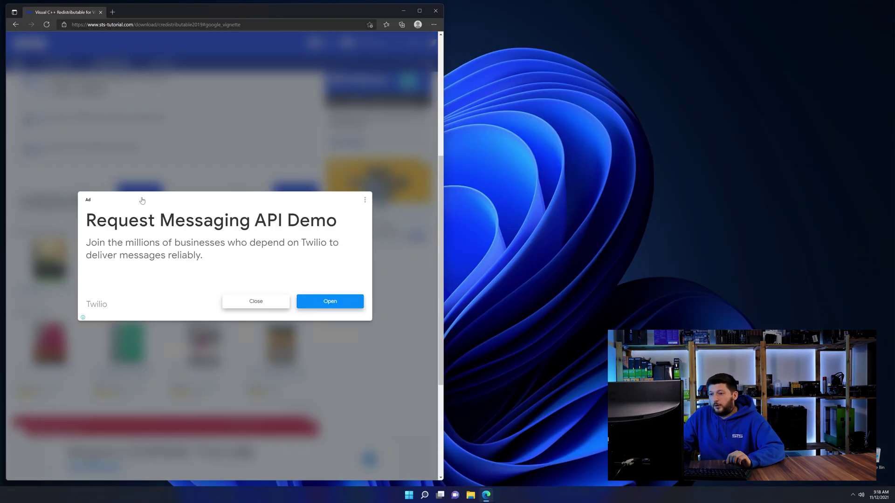
click(245, 302)
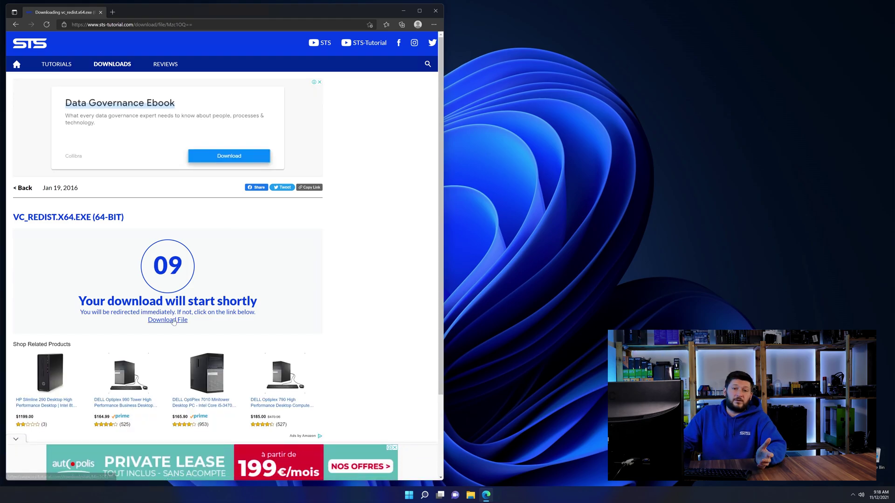
click(171, 319)
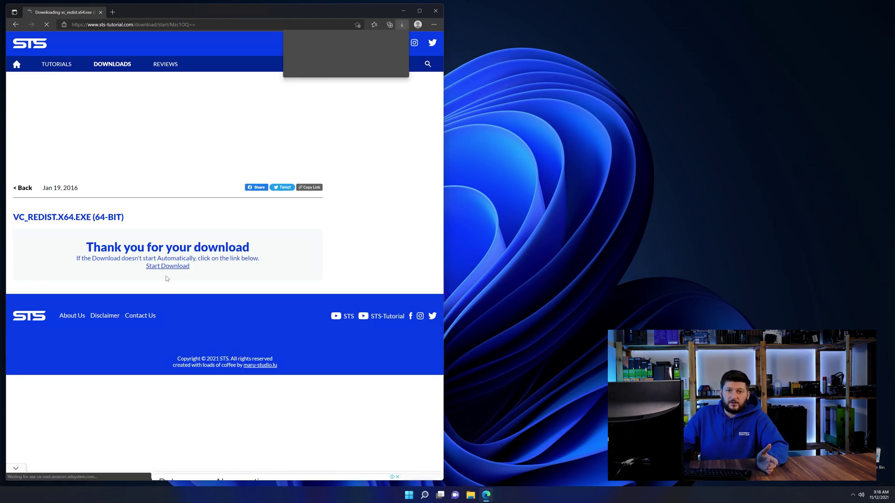
click(326, 52)
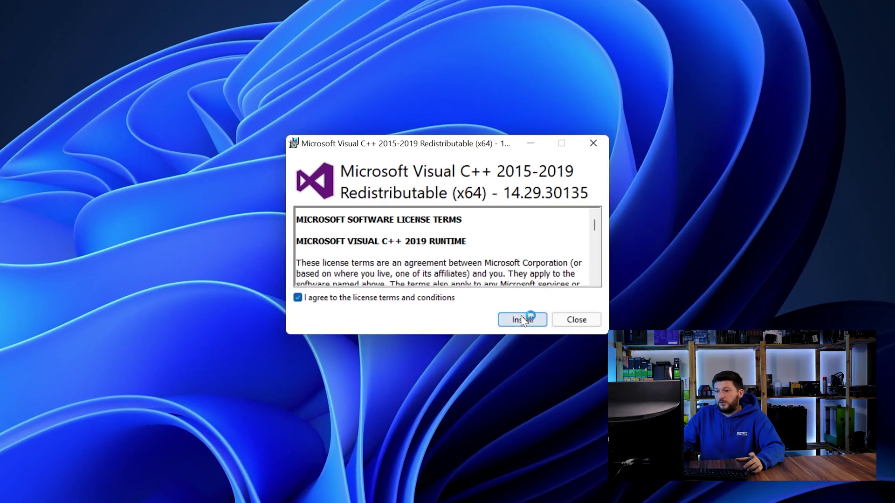
- Start installing Microsoft Visual C++ 2015-2019 Redistributable (x64) with the license accepted
click(523, 320)
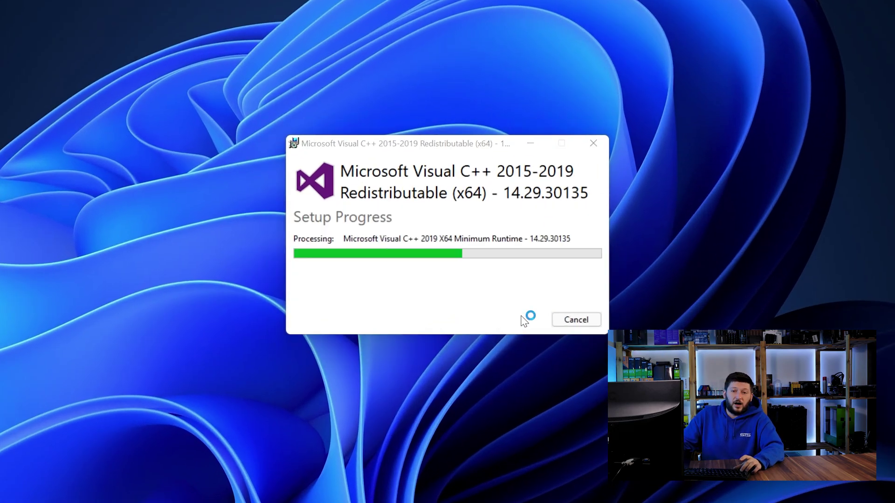